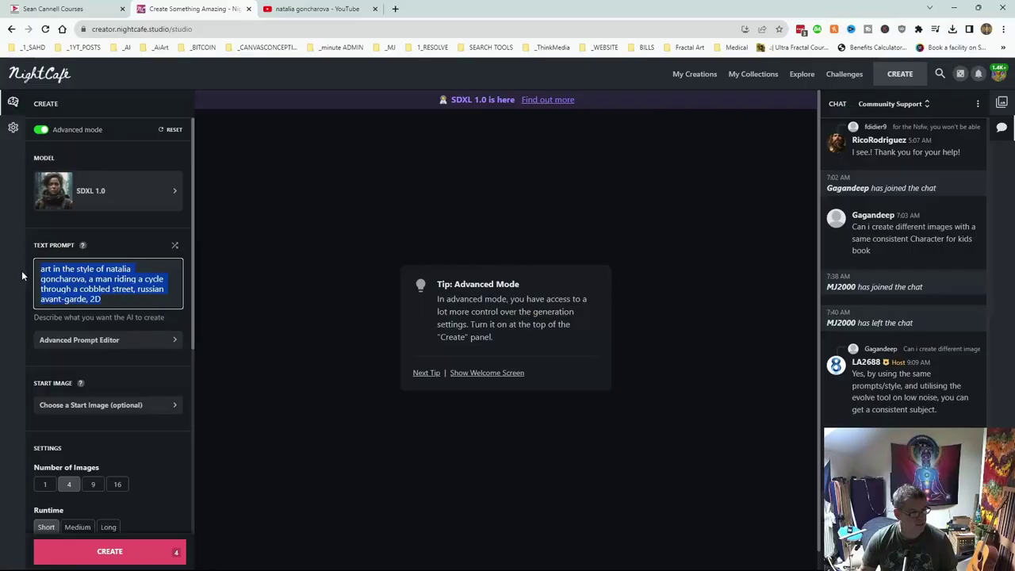
# Step: Remove the Natalia Goncharova phrase and the 'russian avant-garde, 2D' ending from the prompt
pyautogui.moveTo(25, 276); pyautogui.dragTo(137, 292)
pyautogui.press('BackSpace')
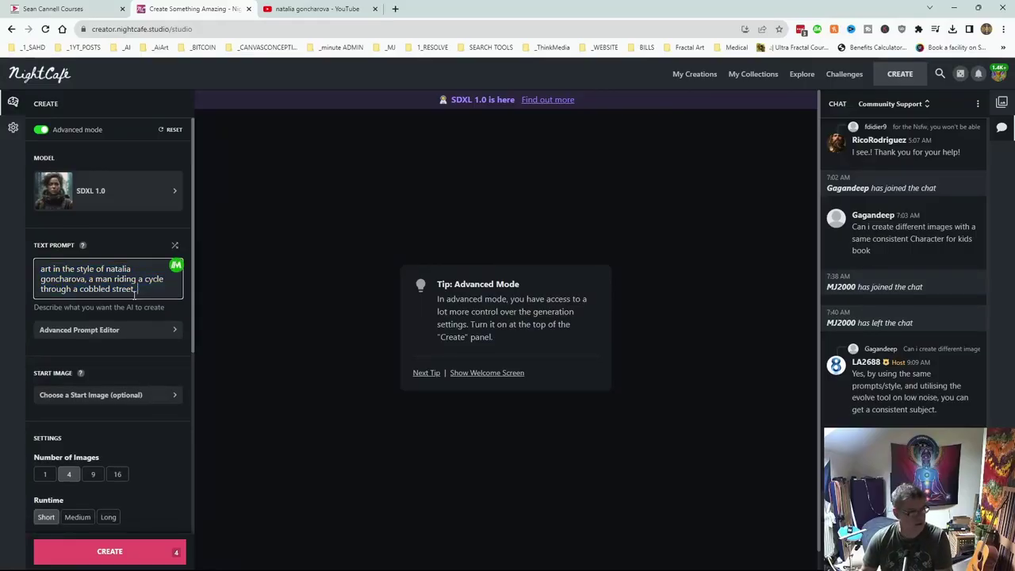
pyautogui.press('BackSpace')
pyautogui.press('BackSpace')
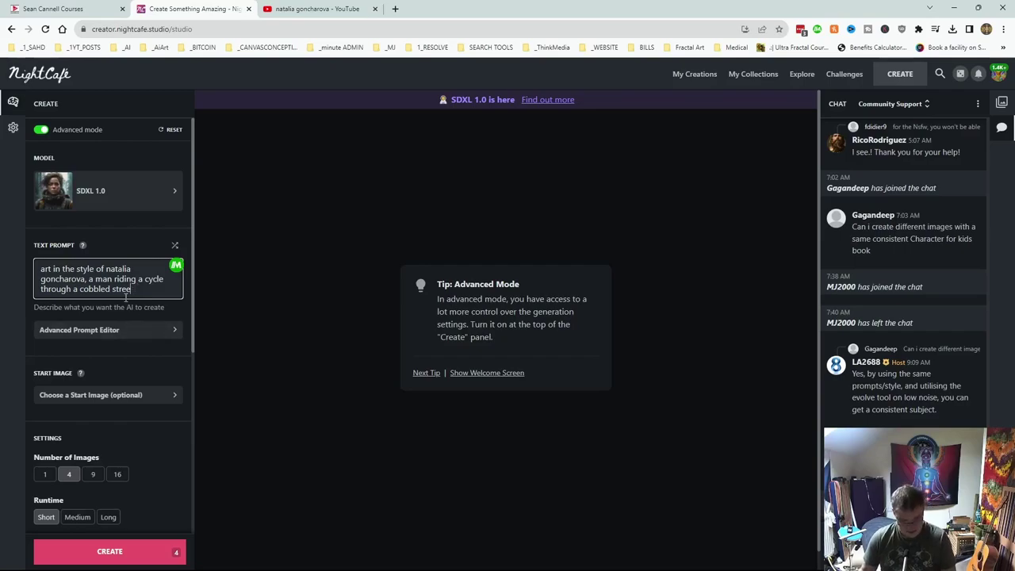
pyautogui.write('t')
pyautogui.moveTo(86, 279); pyautogui.dragTo(35, 272)
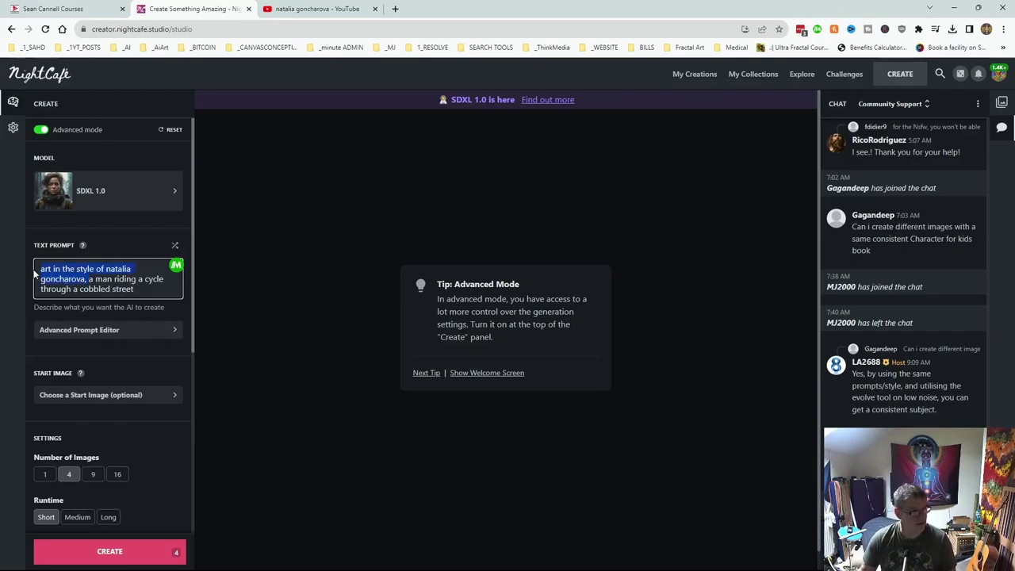
pyautogui.press('BackSpace')
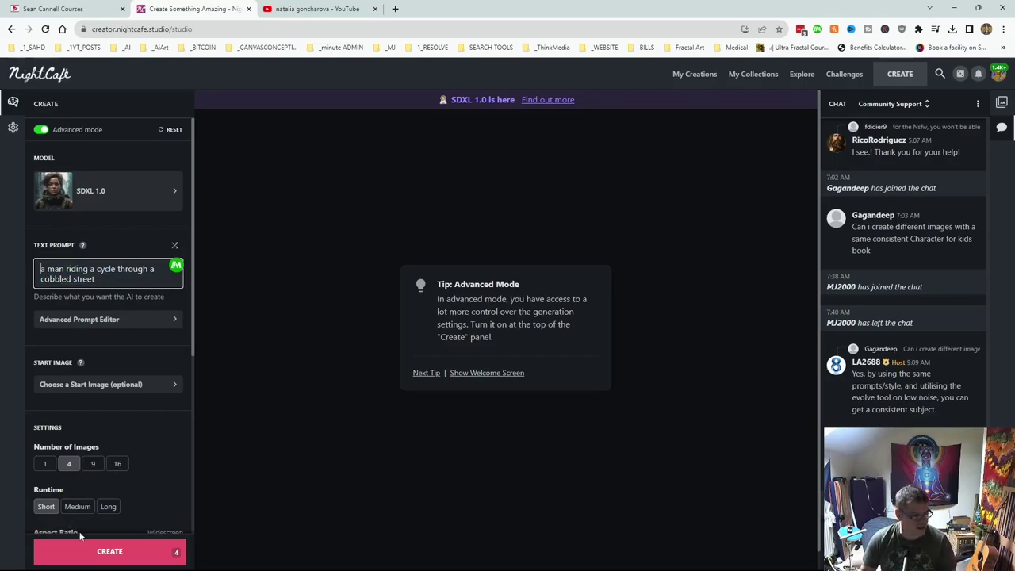
# Step: Append ', depth of field, perspective' after 'cobbled street' and generate four images
pyautogui.click(107, 280)
pyautogui.write(', depth of field,')
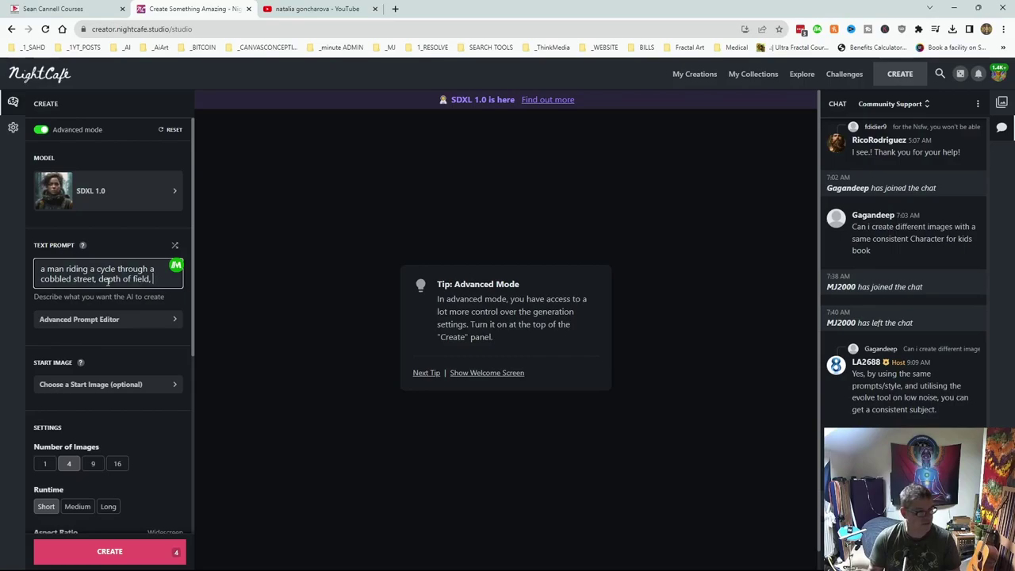
pyautogui.write('perspective')
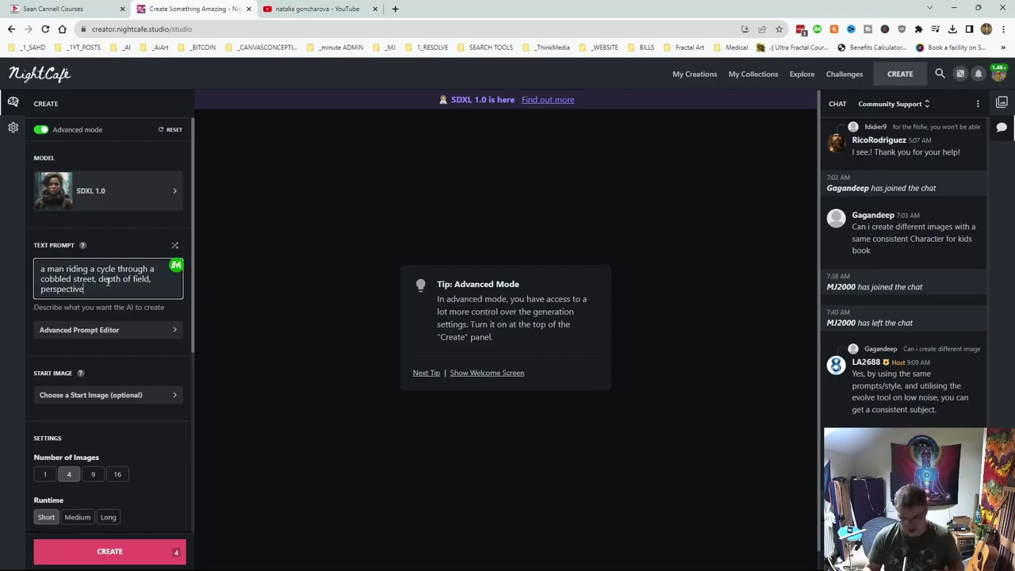
pyautogui.click(101, 549)
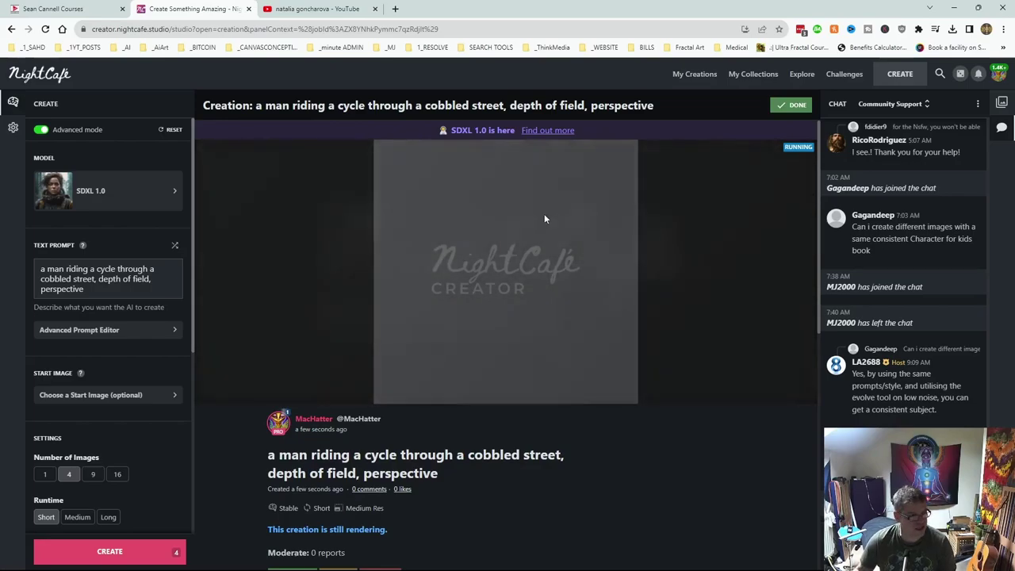
# Step: Select the full prompt and deselect it while the four cyclist images finish rendering
pyautogui.tripleClick(40, 273)
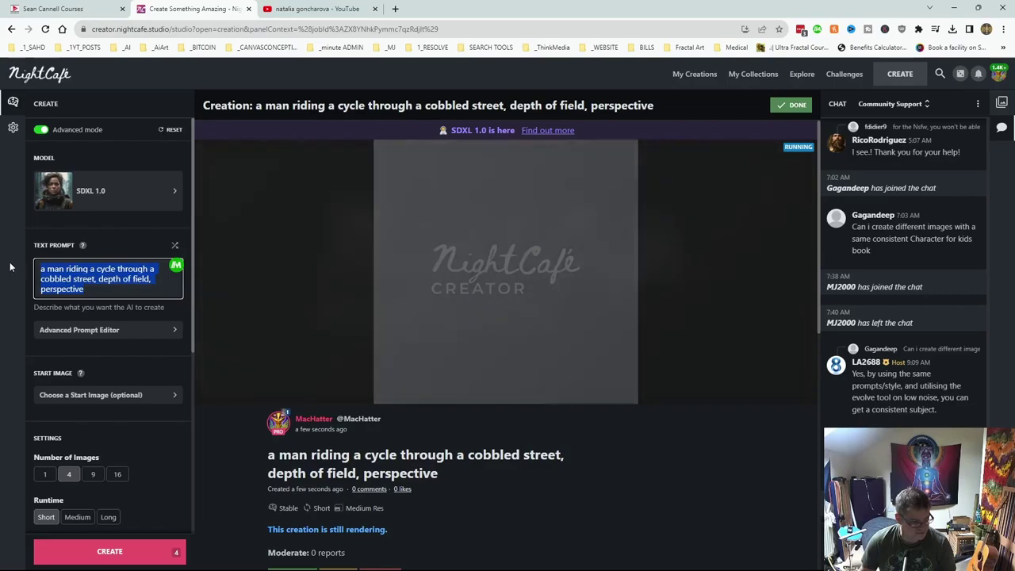
pyautogui.click(117, 295)
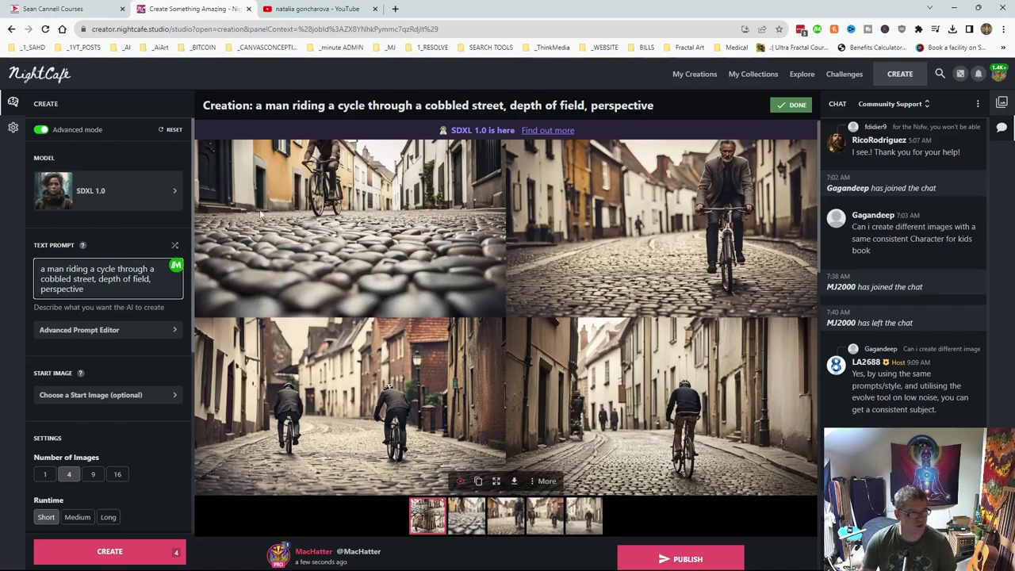
# Step: Start the prompt with 'art in the style of Natalia Goncharova,' and end it with ', 2D, Russian Avant-Garde'
pyautogui.click(93, 289)
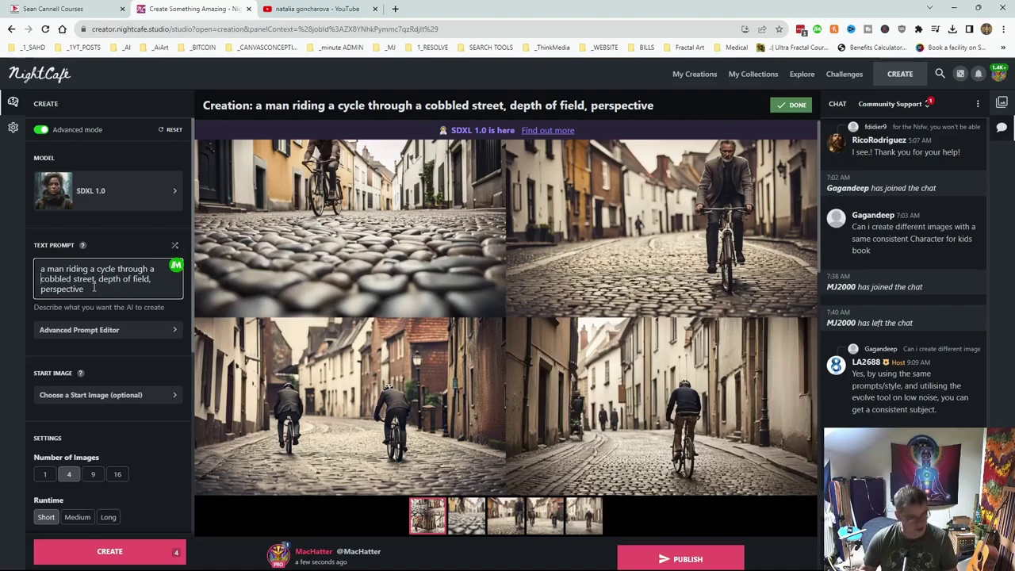
pyautogui.write('art in ')
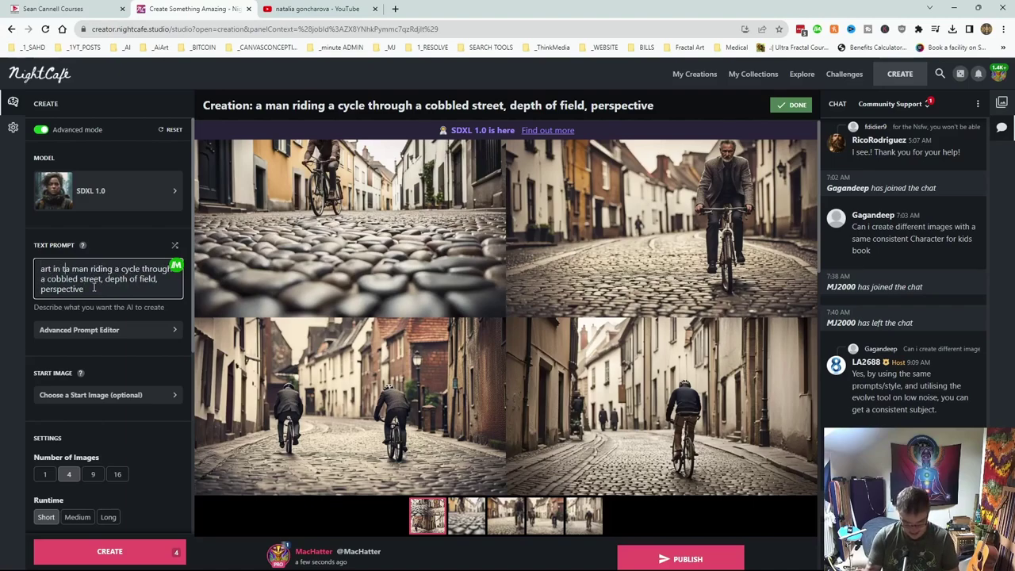
pyautogui.write('the style of Na')
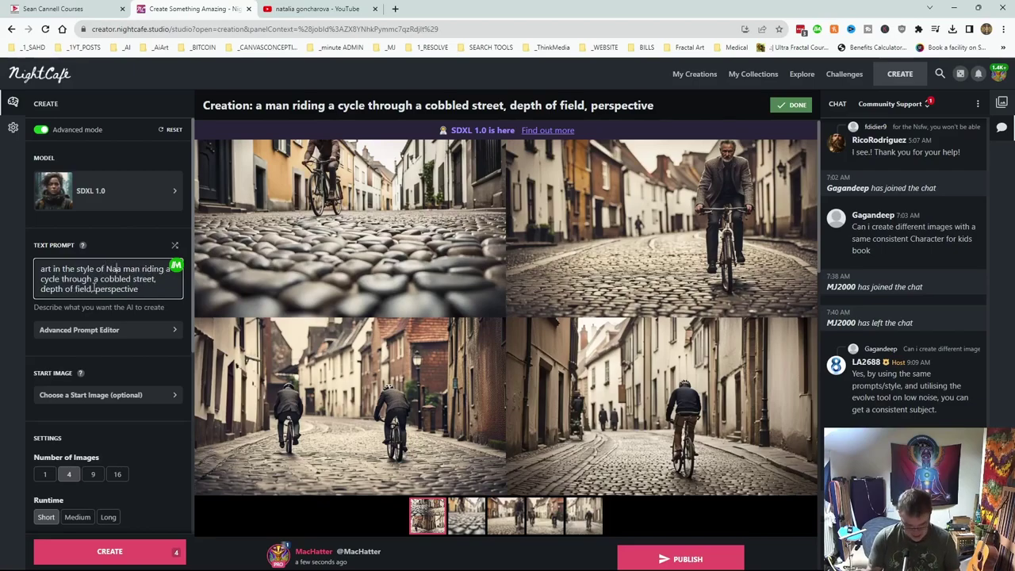
pyautogui.write('talia ')
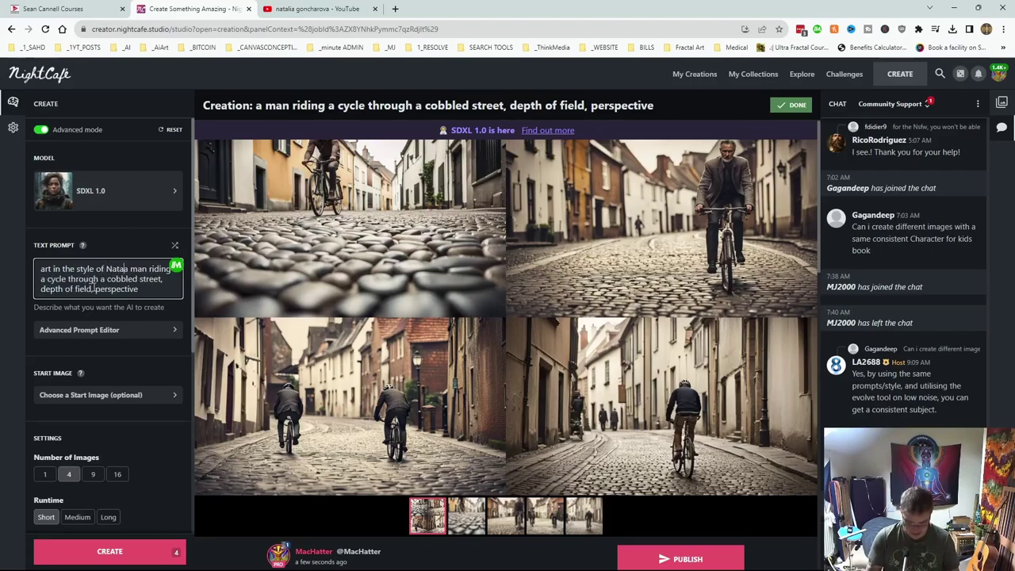
pyautogui.write('Goncharova')
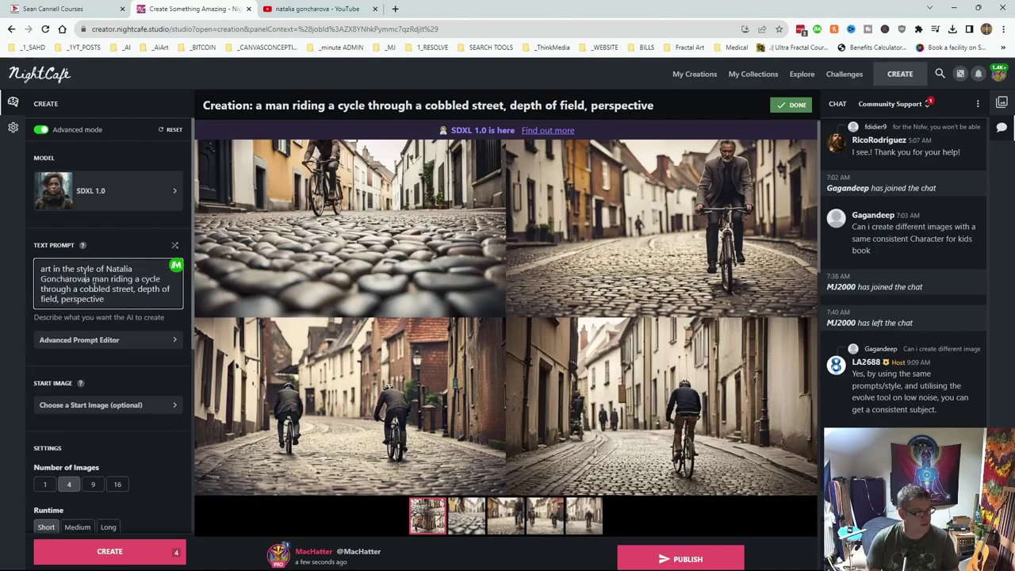
pyautogui.click(88, 280)
pyautogui.write(',')
pyautogui.click(124, 304)
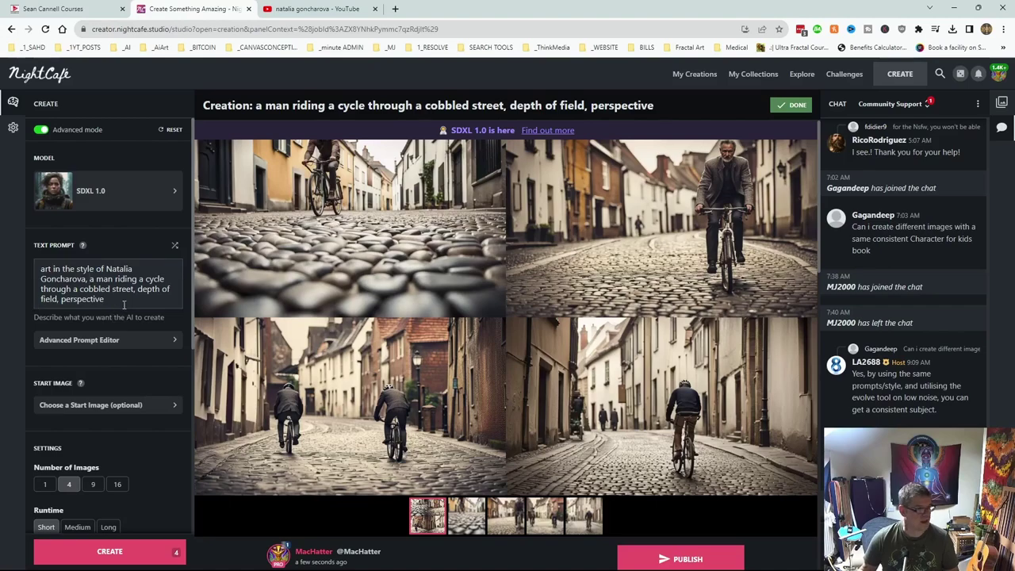
pyautogui.write(', 2D, ')
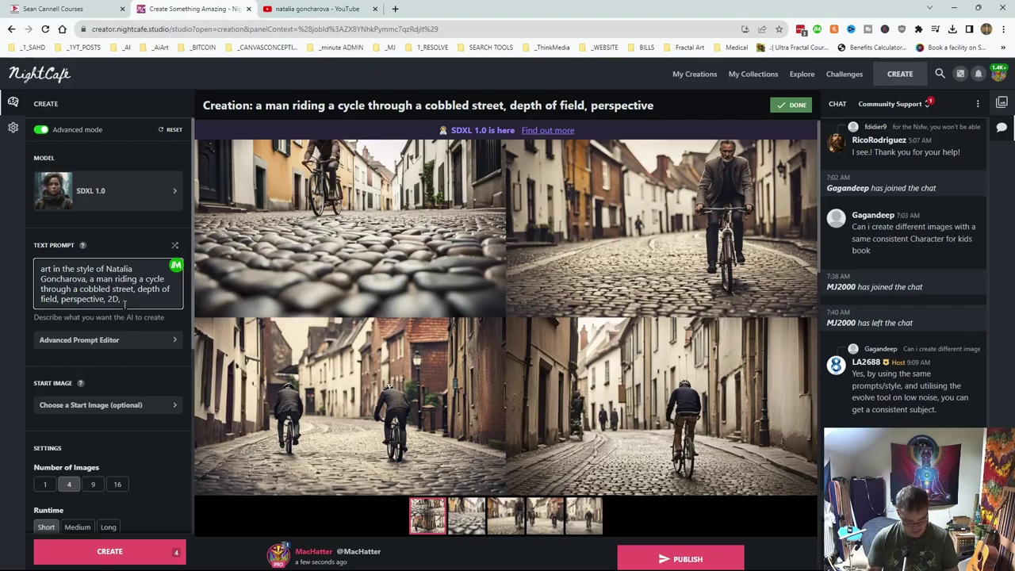
pyautogui.write('A')
pyautogui.press('BackSpace')
pyautogui.write('Rus')
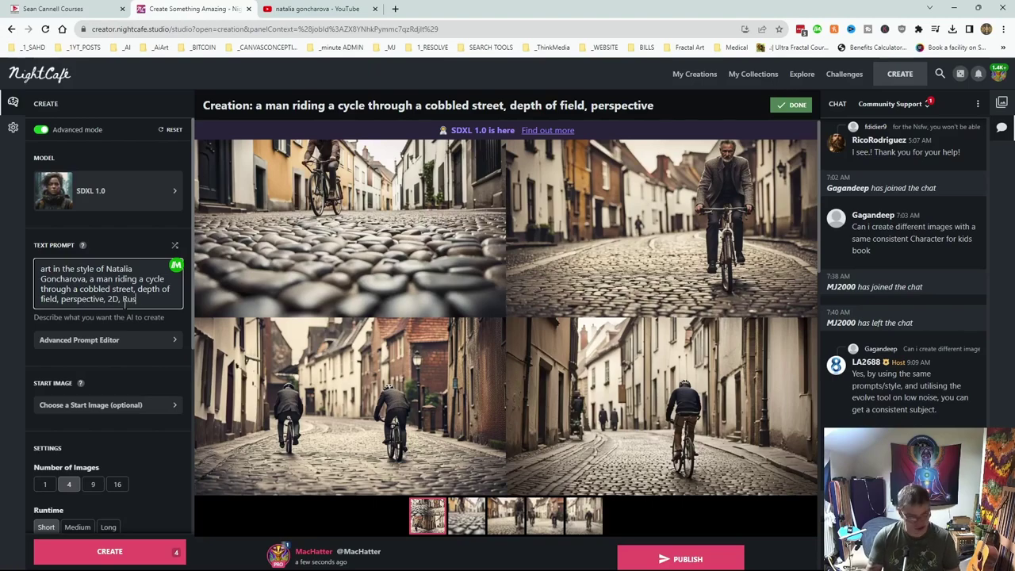
pyautogui.write('sian Avan')
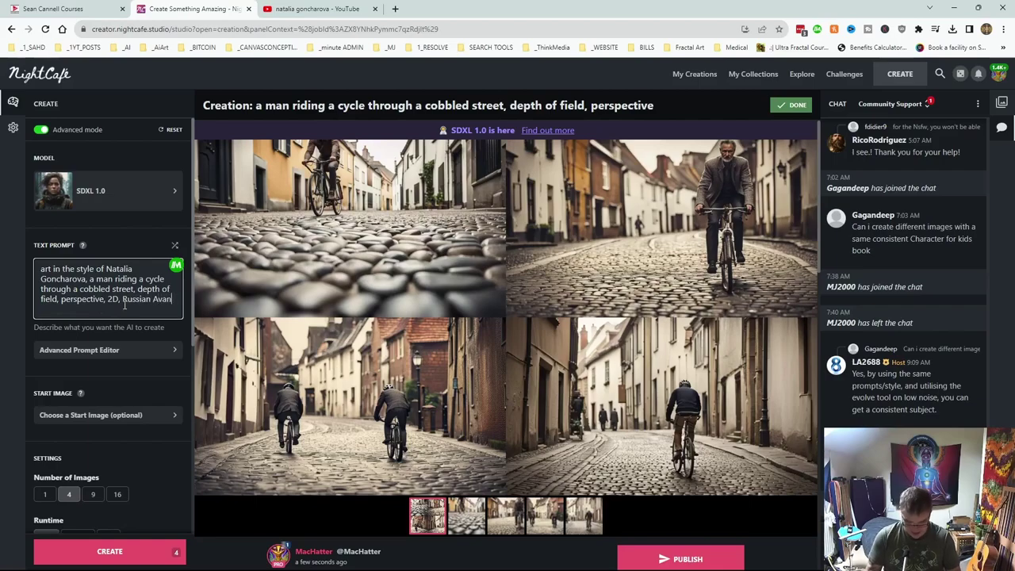
pyautogui.write('t-Garde')
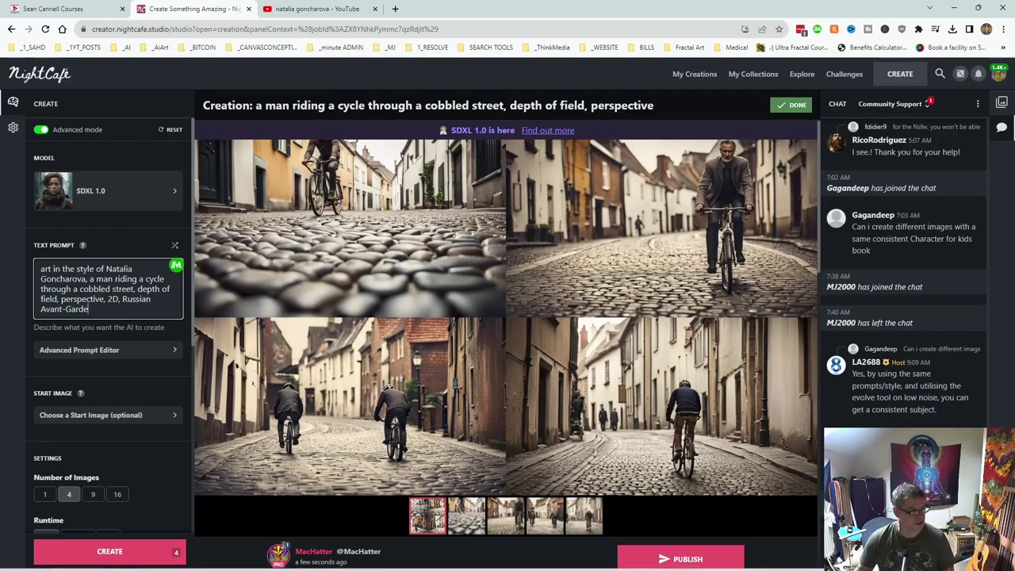
# Step: Generate four SDXL images from the revised Goncharova avant-garde prompt
pyautogui.click(131, 549)
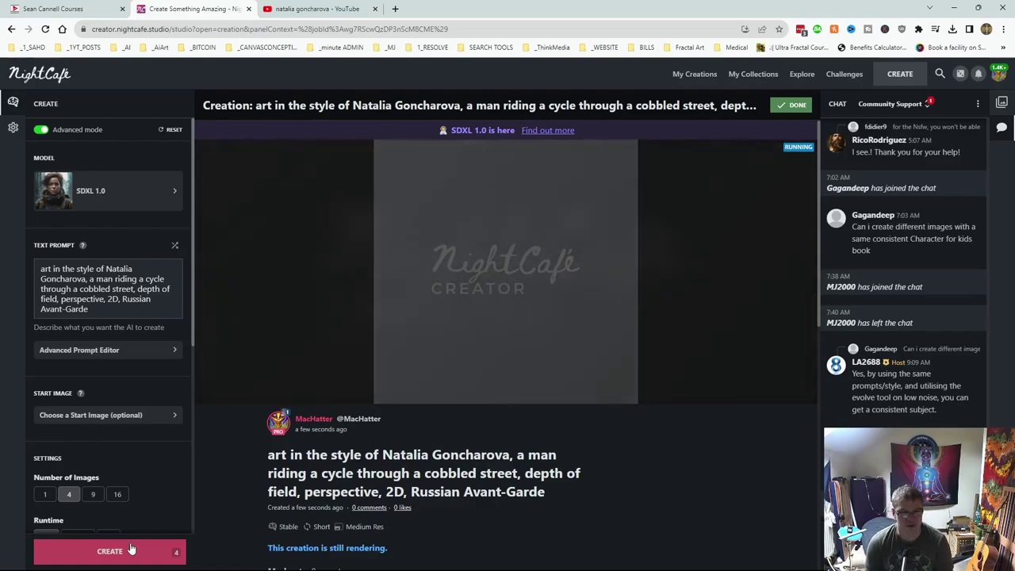
pyautogui.moveTo(507, 565)
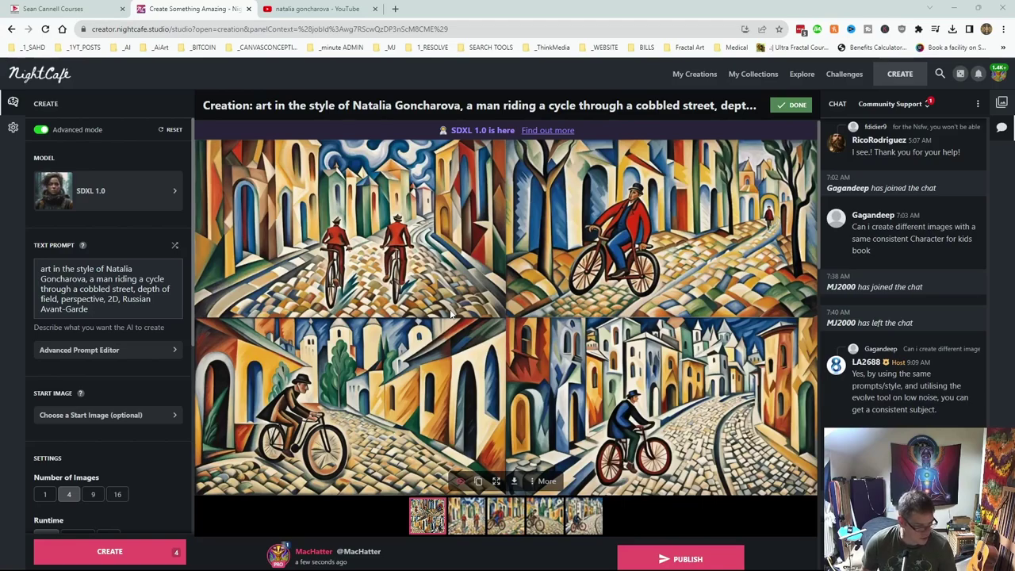
# Step: Append ', Cubo-Futurism, Depth of Field, perspective' to the prompt and generate new images
pyautogui.click(115, 311)
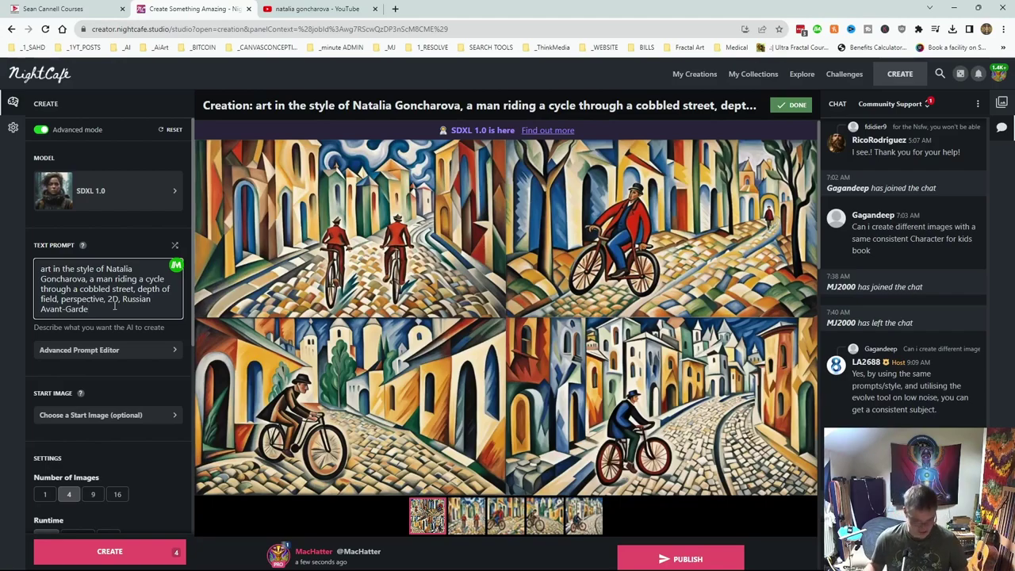
pyautogui.write(', Cub')
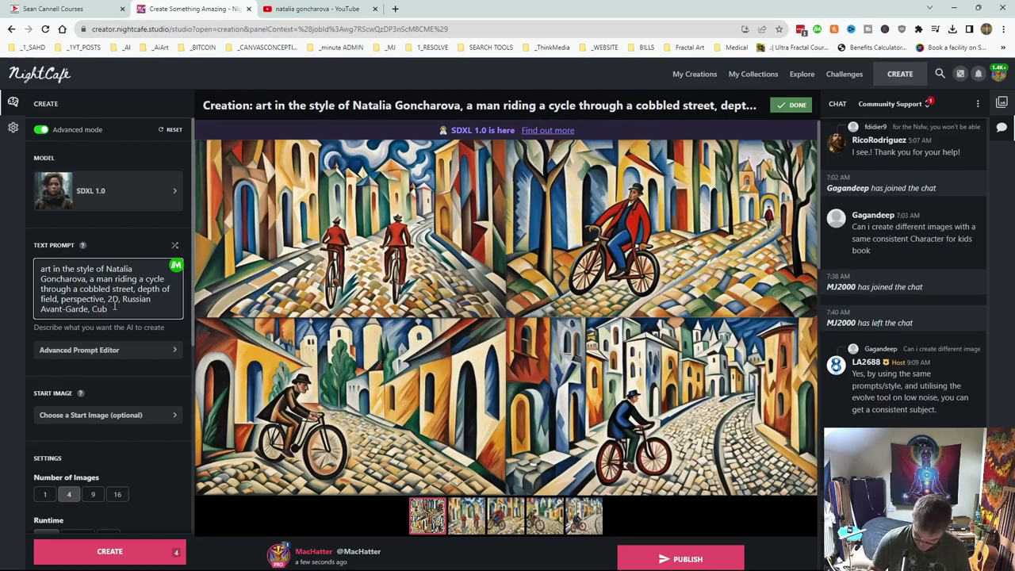
pyautogui.write('o-Futuri')
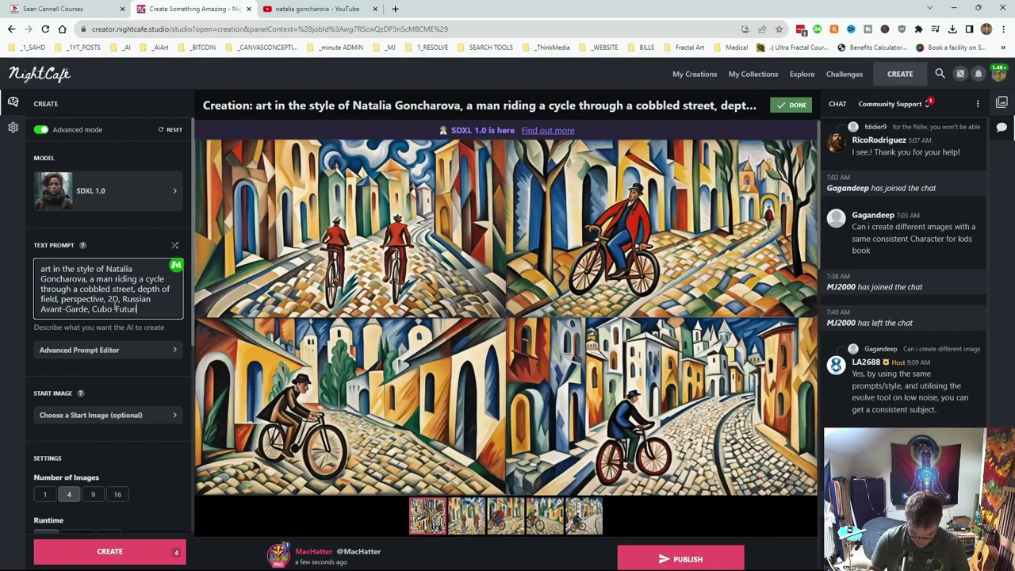
pyautogui.write('sm, ')
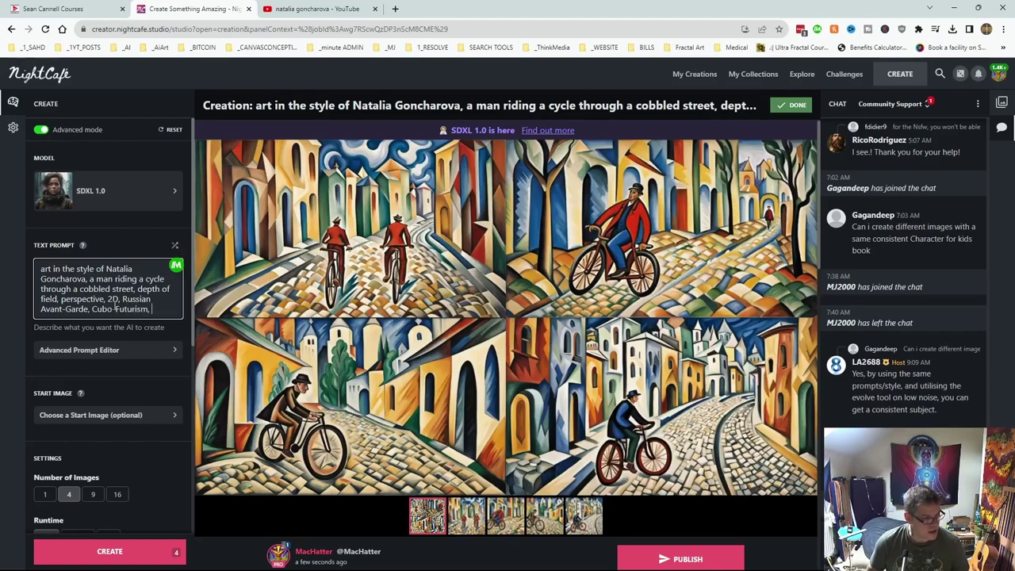
pyautogui.write('Depth')
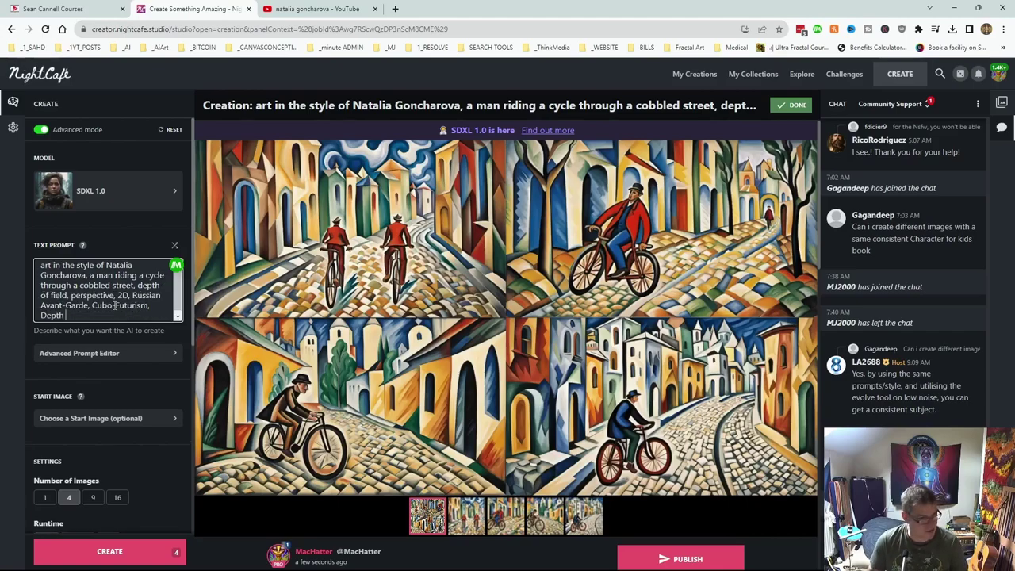
pyautogui.write(' of Fiel')
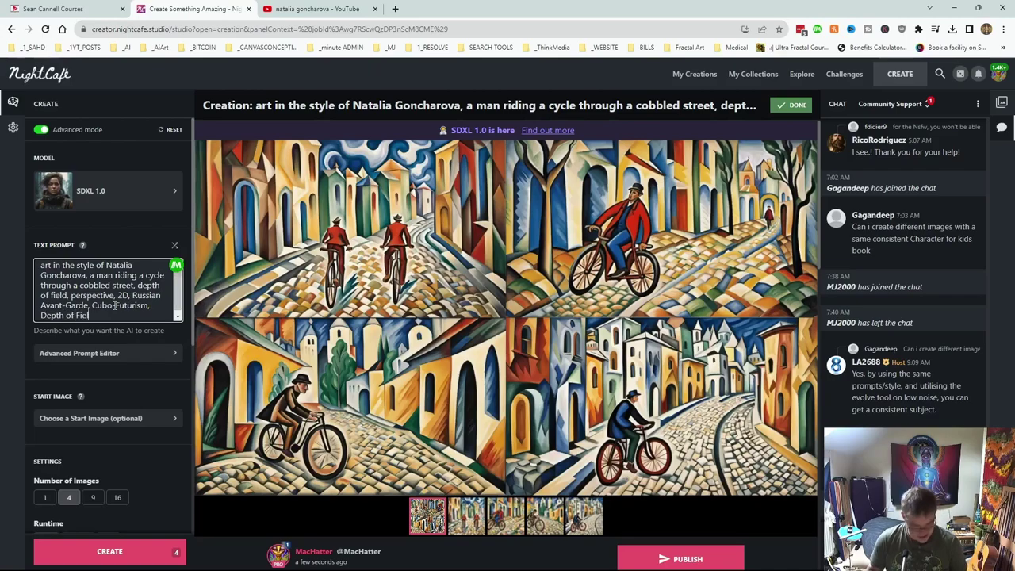
pyautogui.write('d, per')
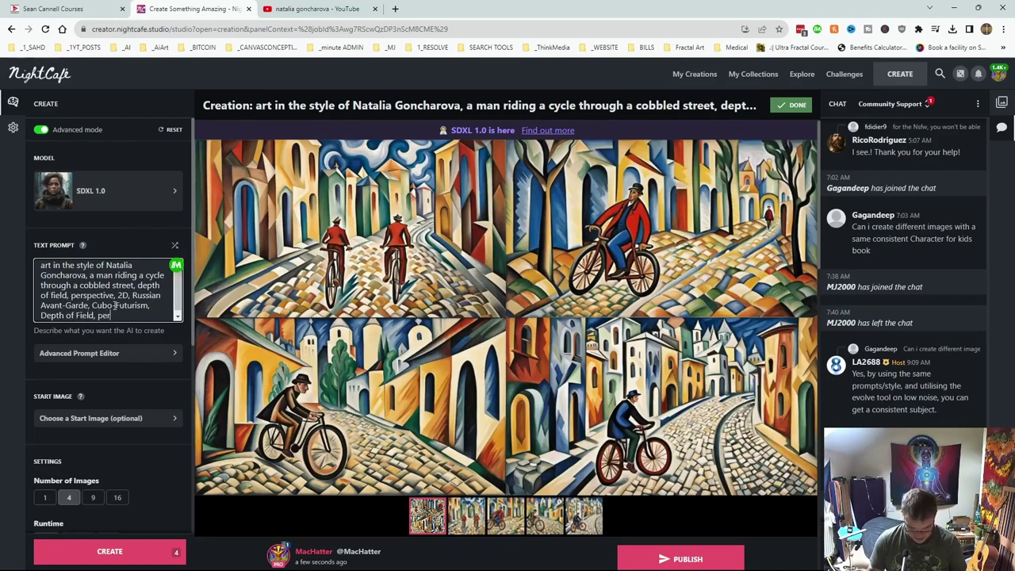
pyautogui.write('spective')
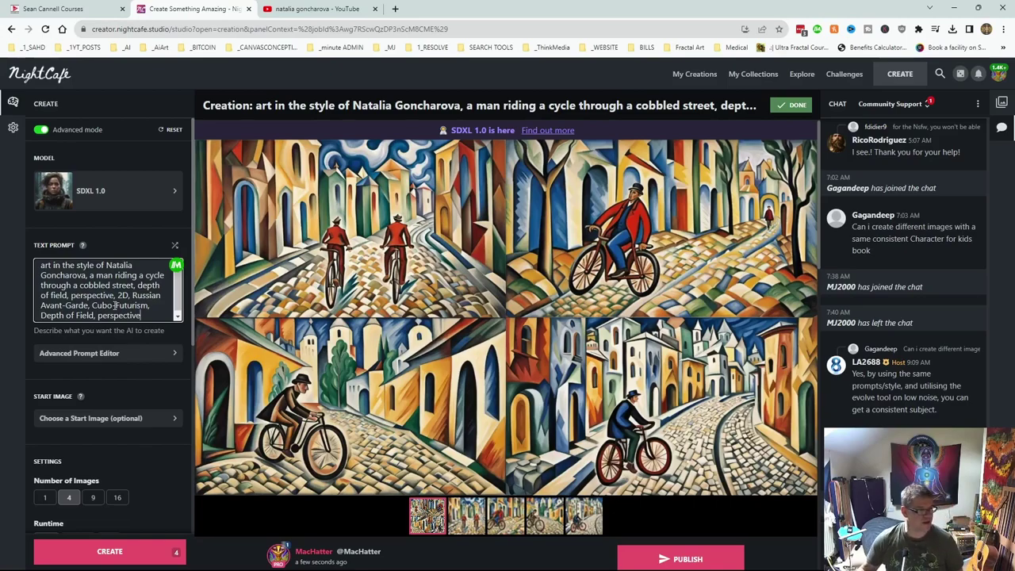
pyautogui.click(163, 551)
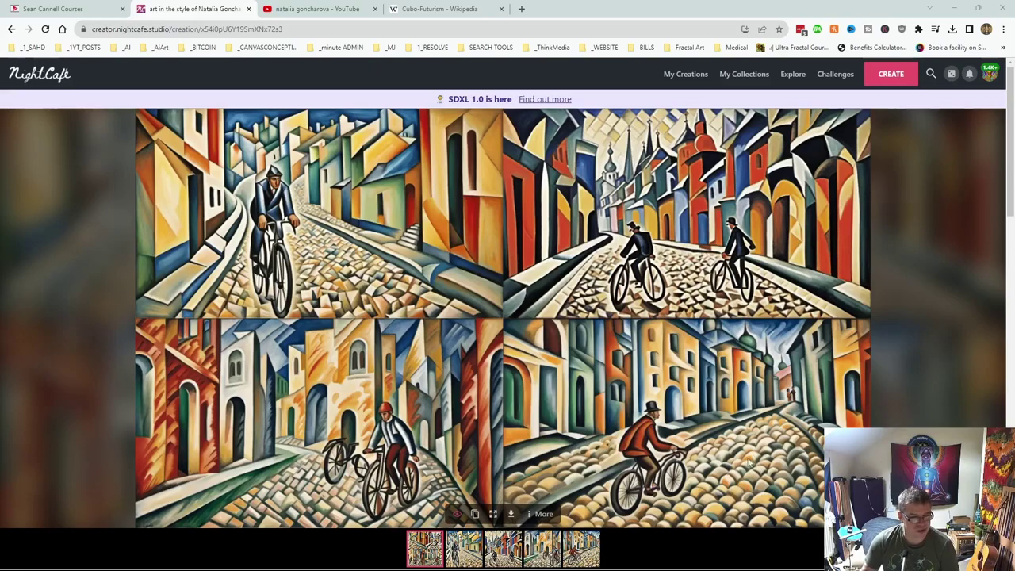
pyautogui.click(422, 15)
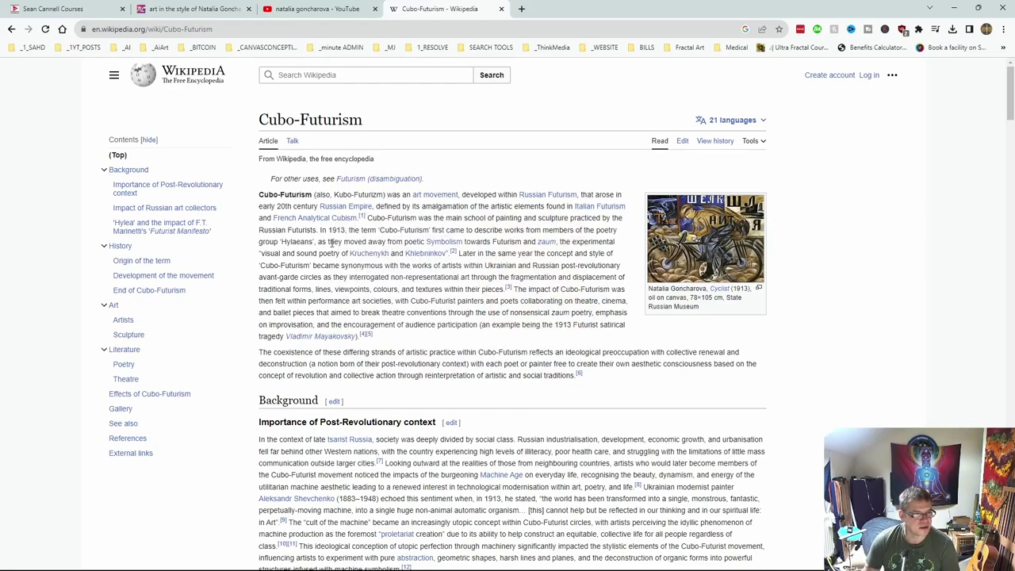
pyautogui.click(701, 258)
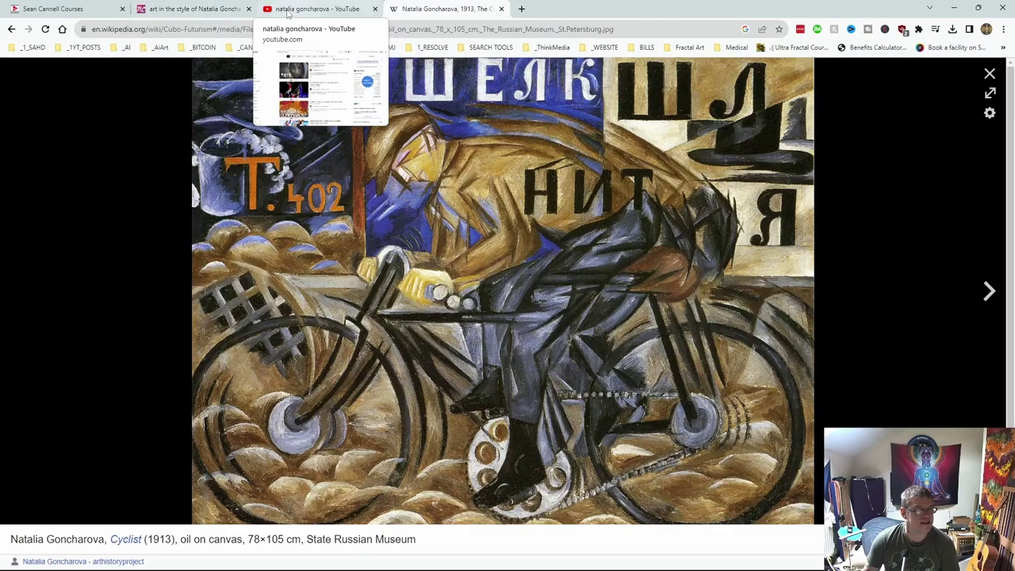
pyautogui.click(152, 10)
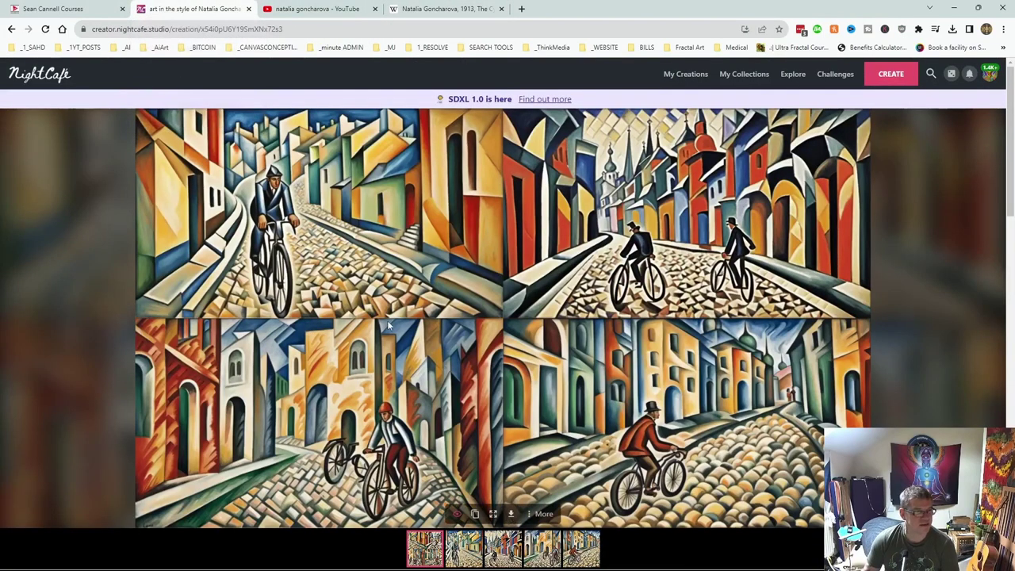